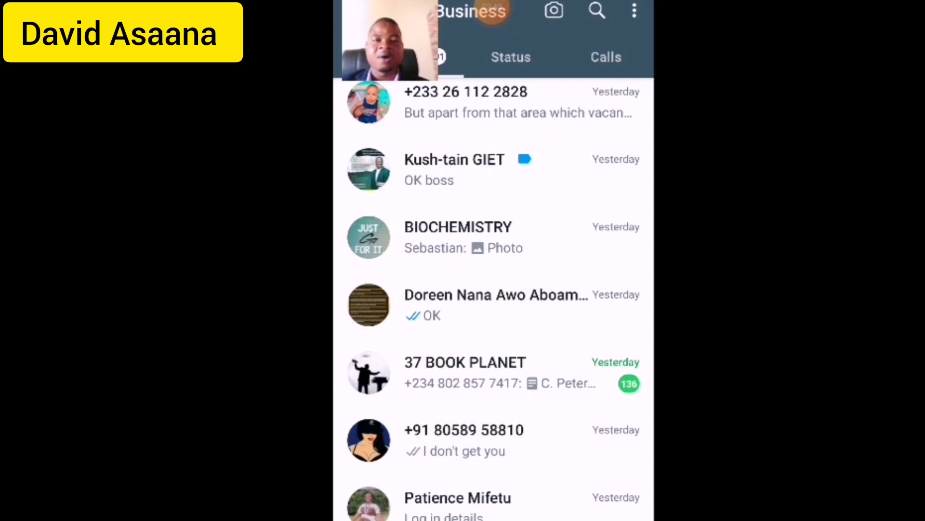
Go through the overflow menu and Settings to the Account page, which lists two-step verification.
click(634, 11)
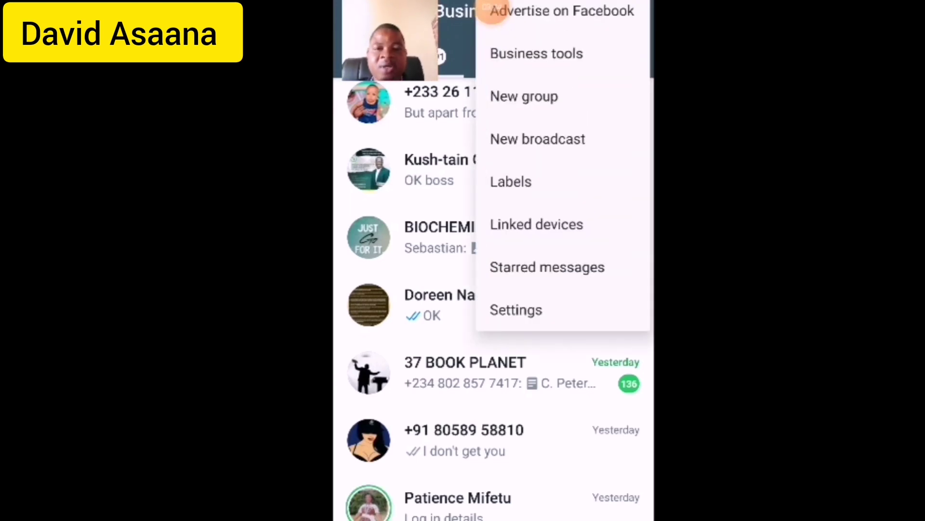
click(516, 309)
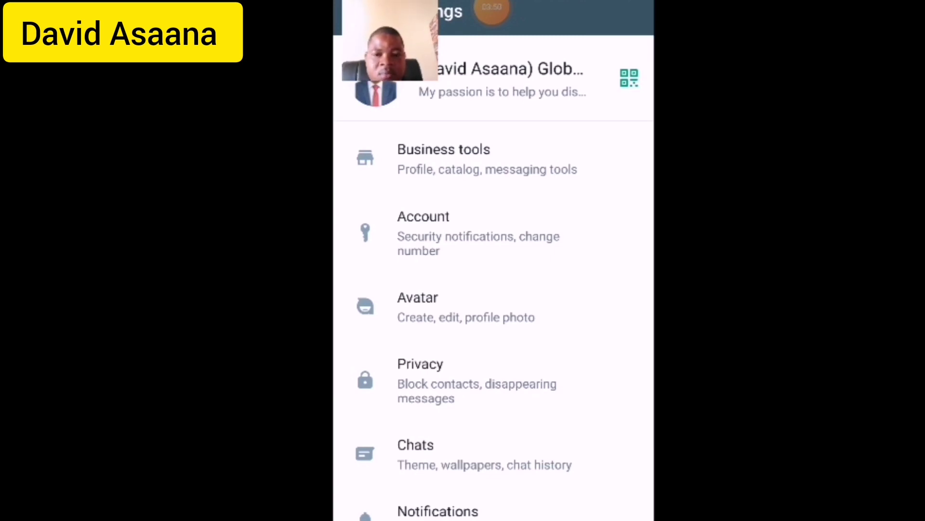
click(494, 233)
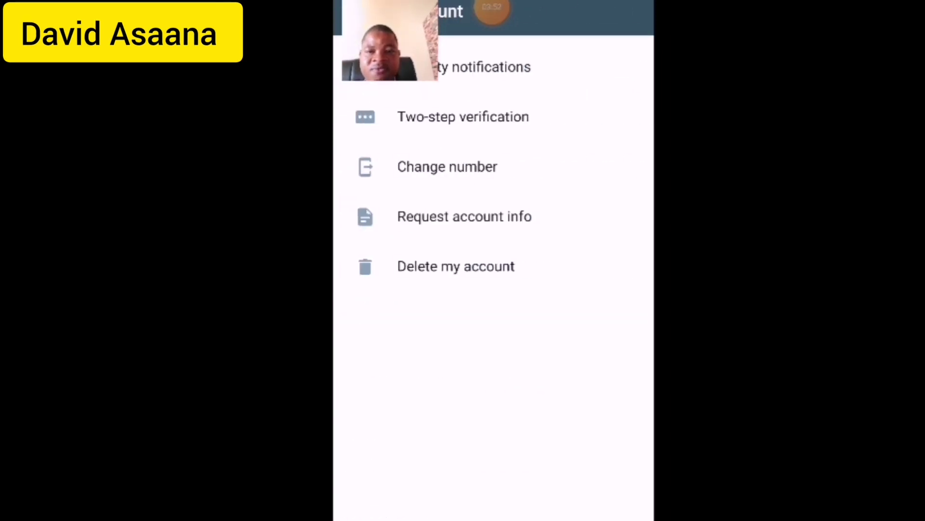
click(462, 116)
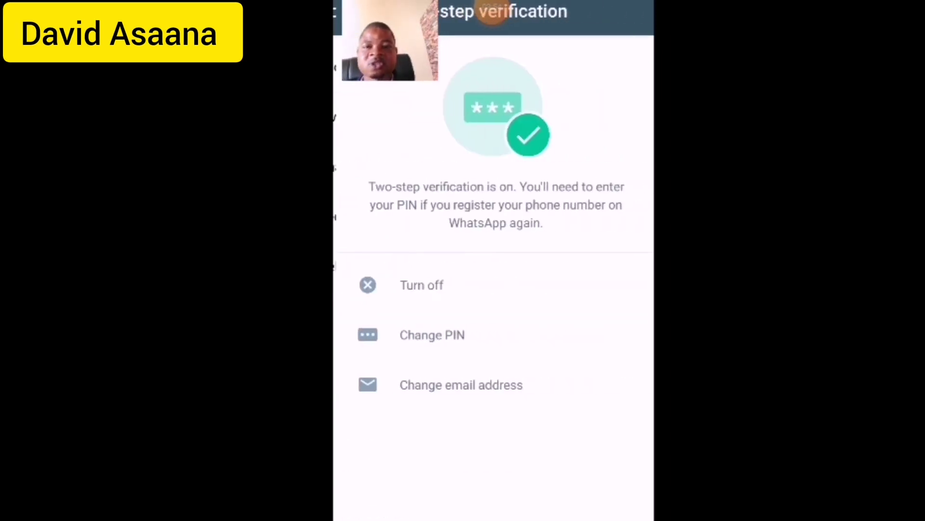